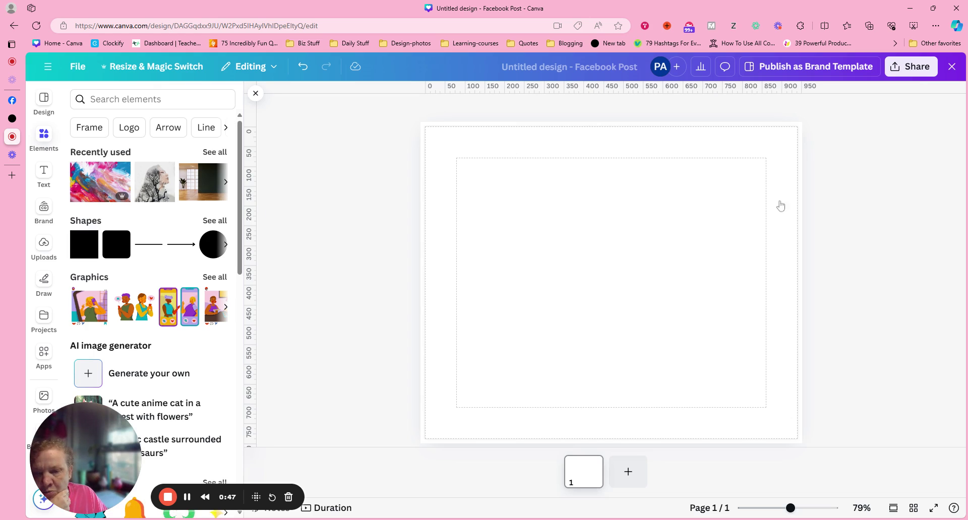
Add the colourful abstract paint image, shrink it to about 270×180, and place it on the dark green wall
left_click_drag(654, 277, 646, 256)
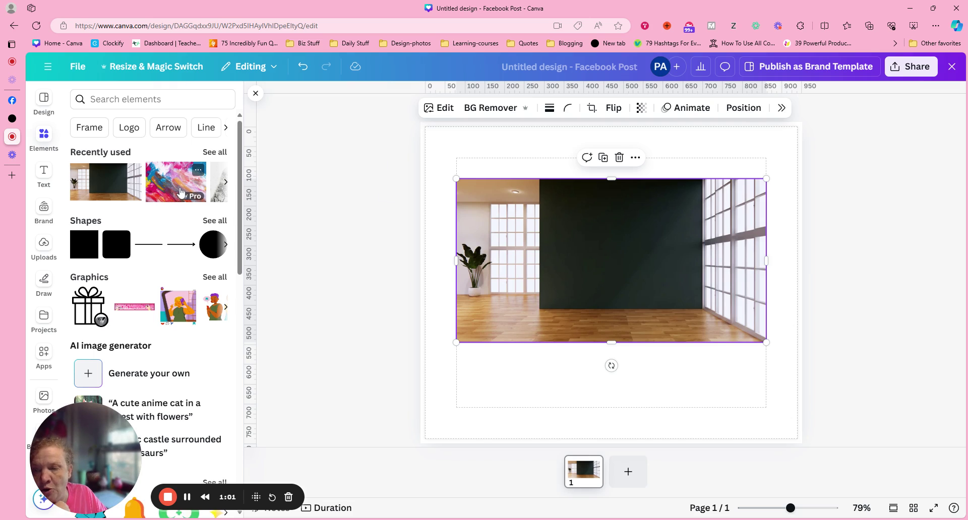
mouse_move(182, 194)
left_mouse_down()
mouse_move(401, 194)
mouse_move(592, 246)
left_mouse_up()
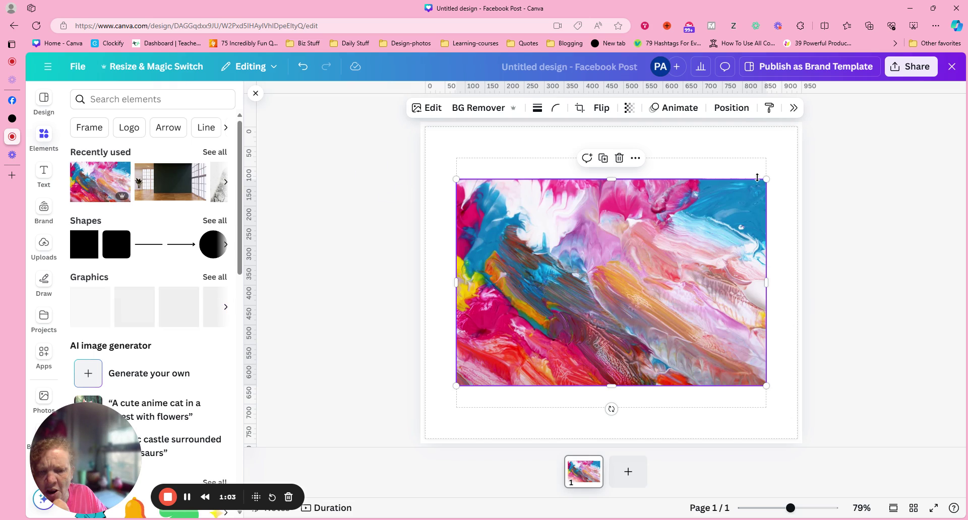
mouse_move(766, 179)
left_mouse_down()
mouse_move(618, 256)
mouse_move(591, 276)
mouse_move(588, 298)
mouse_move(633, 247)
left_mouse_up()
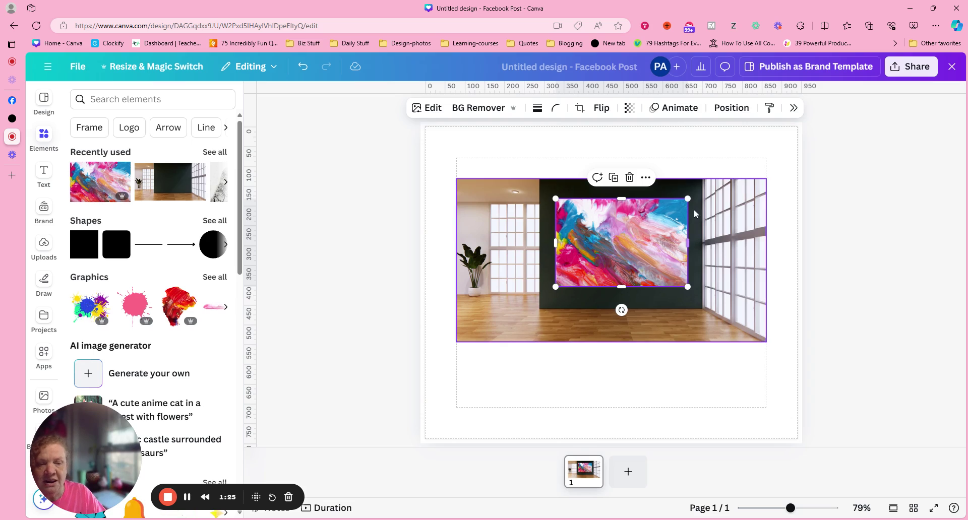
left_click_drag(683, 203, 664, 213)
mouse_move(607, 259)
left_mouse_down()
mouse_move(621, 246)
mouse_move(622, 260)
mouse_move(623, 251)
left_mouse_up()
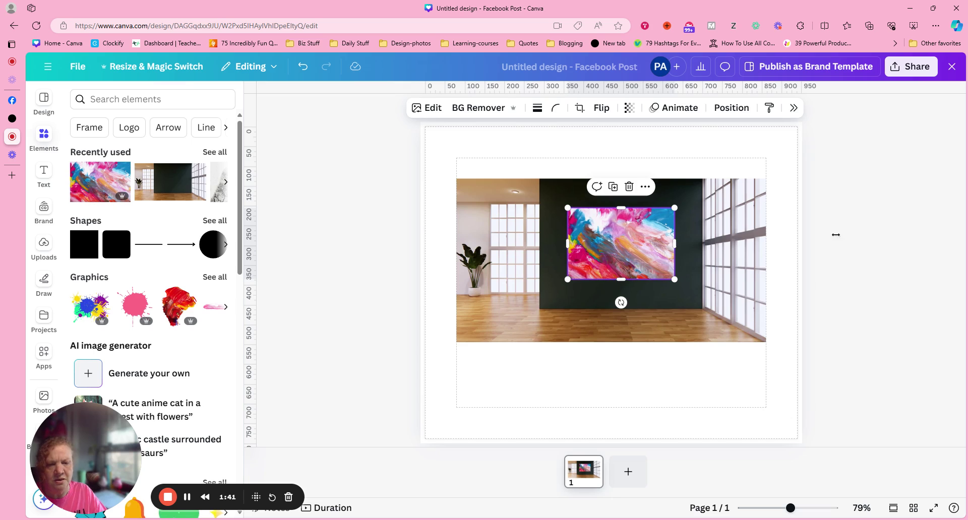
Select the room photo and painting together and show all their options, including Blend
left_click(861, 246)
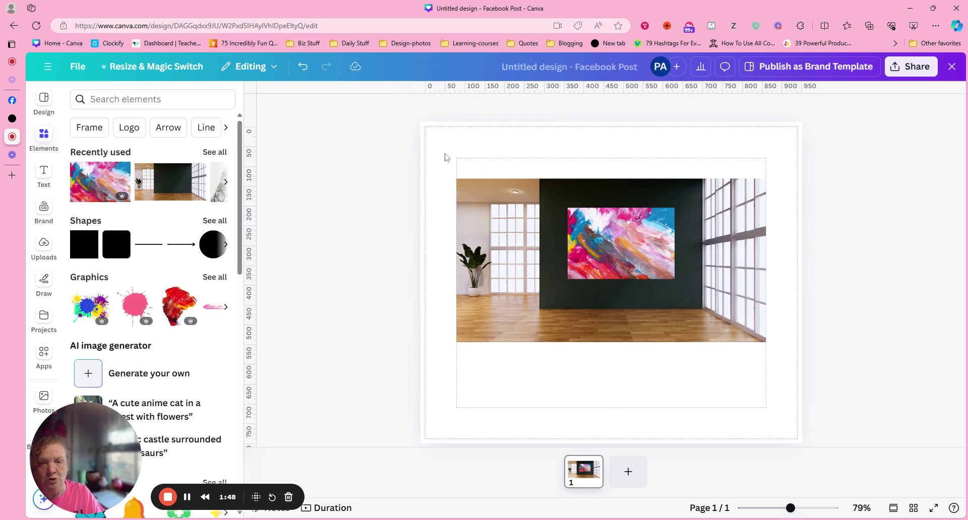
mouse_move(443, 152)
left_mouse_down()
mouse_move(726, 328)
mouse_move(736, 352)
mouse_move(781, 357)
left_mouse_up()
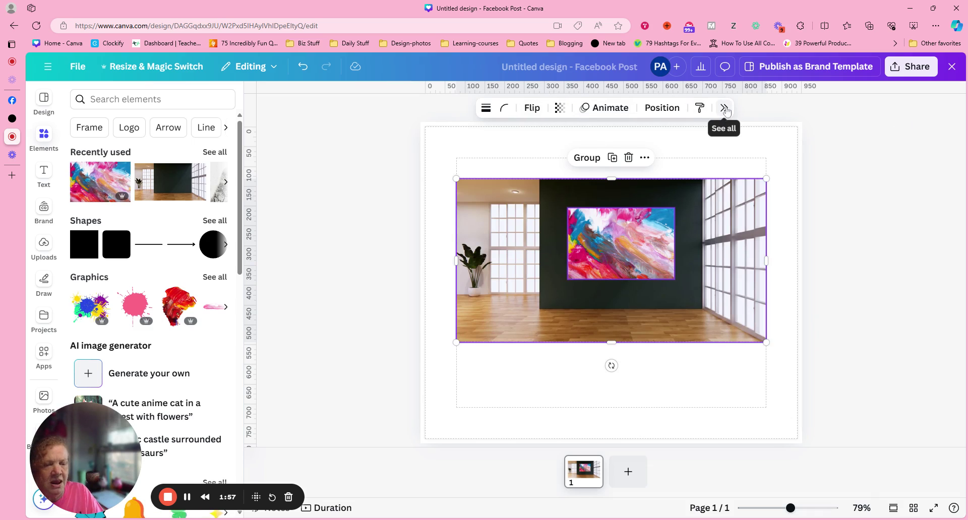
left_click(725, 108)
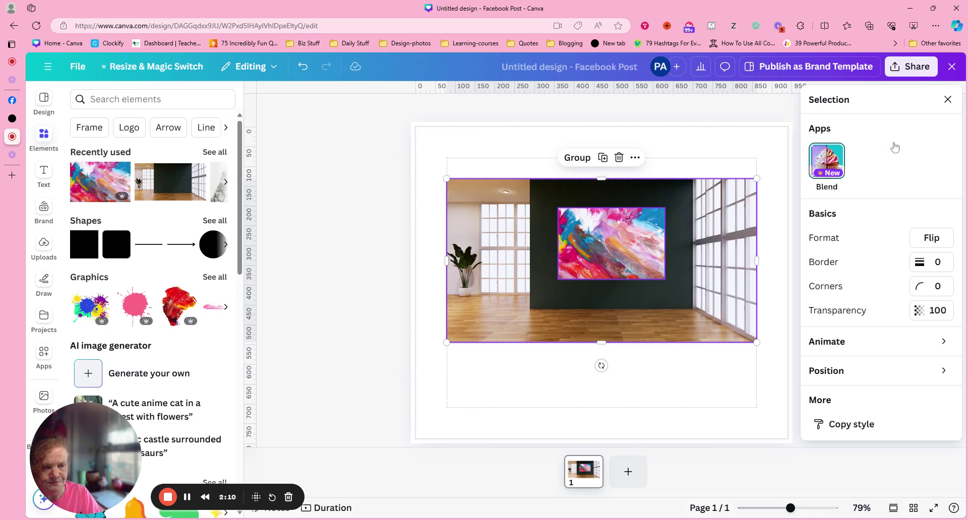
Blend the painting into the room photo with the Blend app, applying the top-left variation
left_click(827, 158)
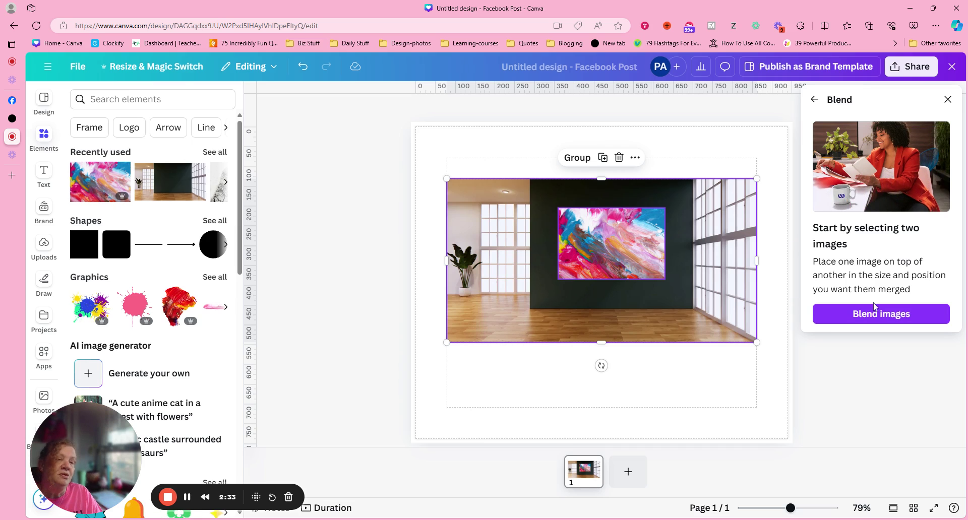
left_click(864, 318)
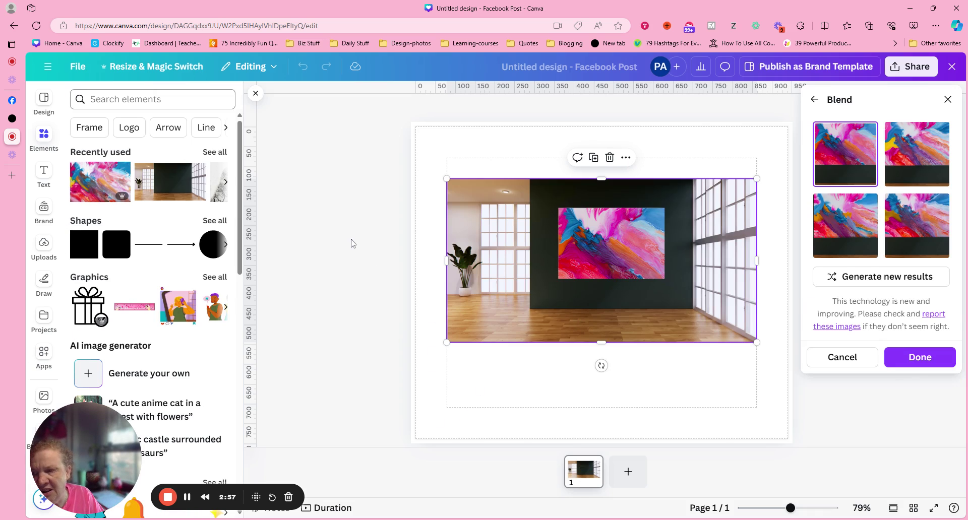
left_click(924, 149)
left_click(841, 222)
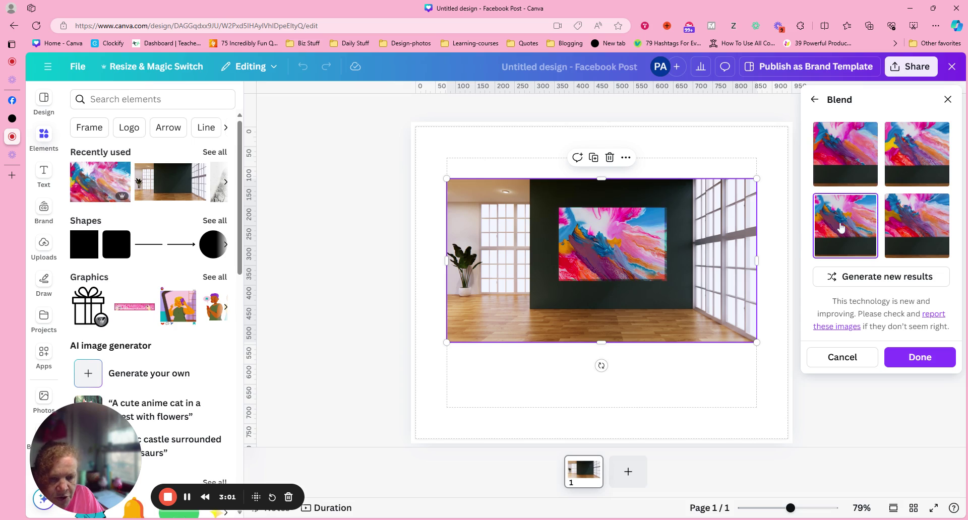
left_click(938, 229)
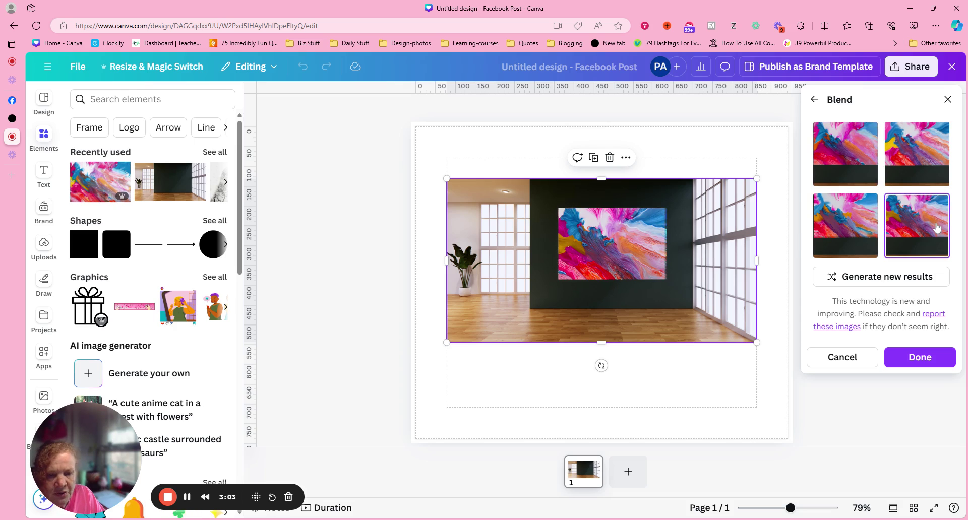
left_click(917, 135)
left_click(854, 144)
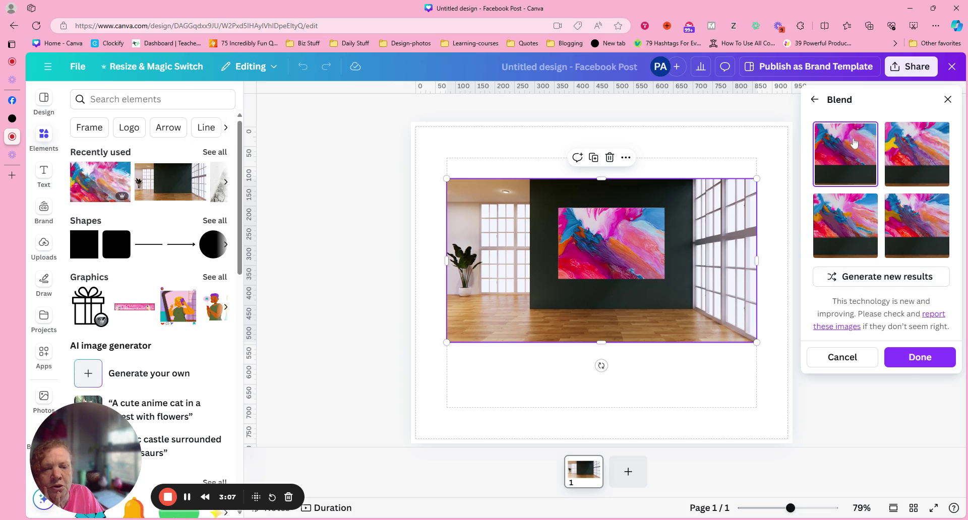
left_click(914, 358)
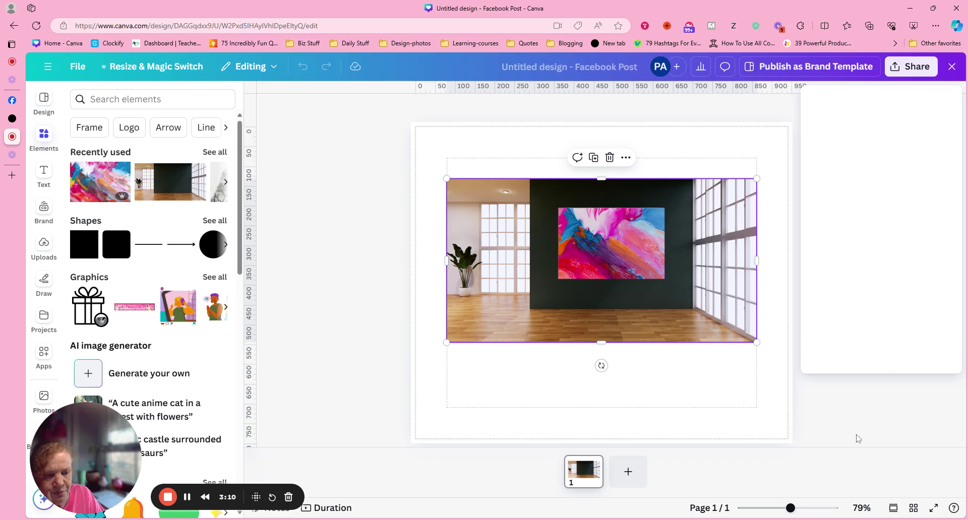
left_click(336, 161)
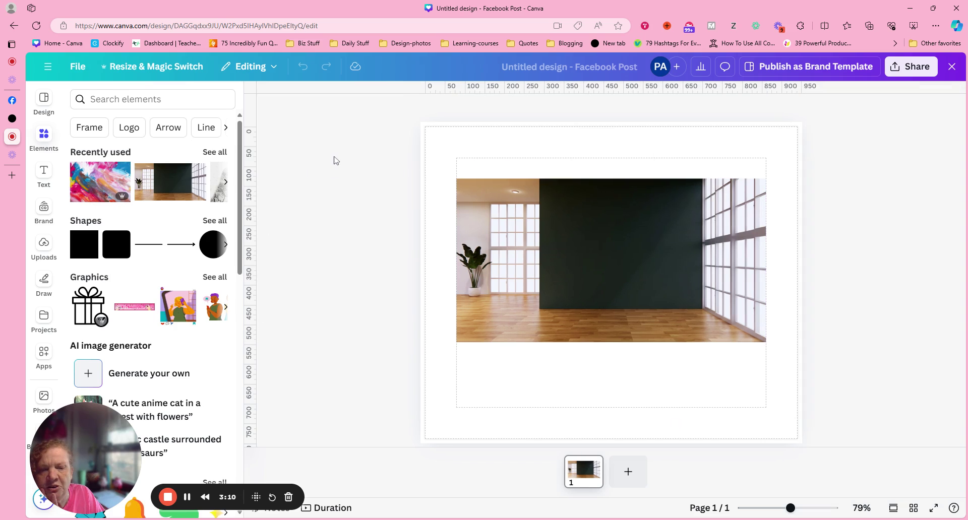
Reposition the blended room image slightly up and left on the page
left_click(477, 152)
mouse_move(735, 323)
left_mouse_down()
mouse_move(731, 388)
mouse_move(711, 275)
mouse_move(612, 241)
left_mouse_up()
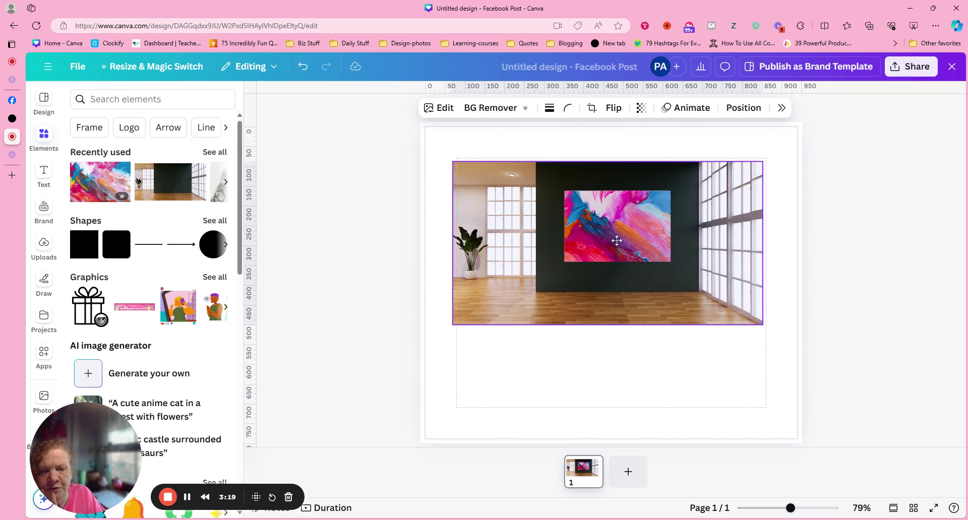
mouse_move(617, 240)
left_mouse_down()
mouse_move(616, 227)
mouse_move(618, 237)
left_mouse_up()
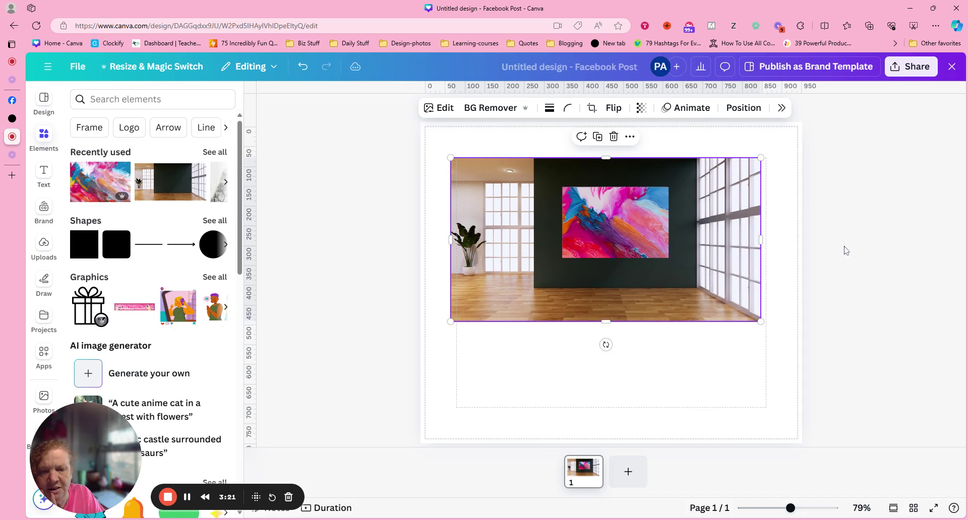
left_click(846, 251)
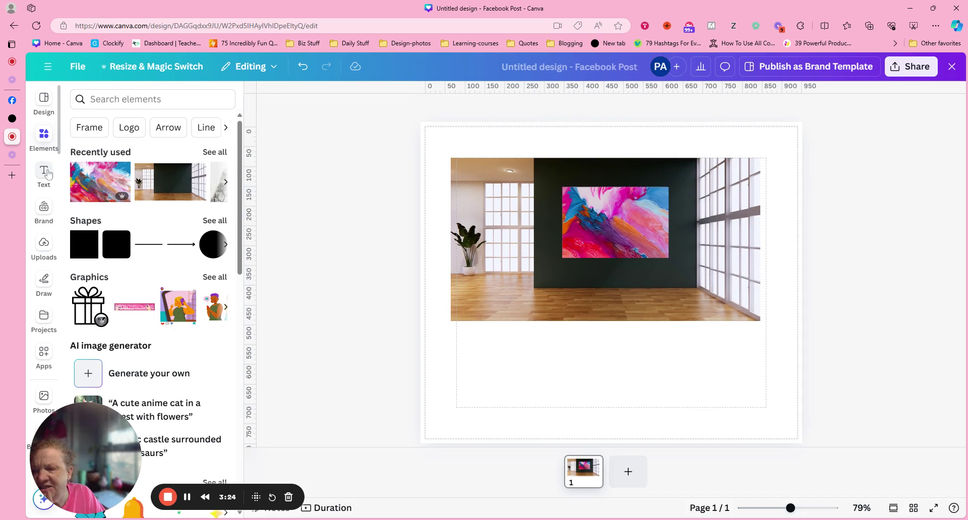
Search elements for 'couch' and add the pink tufted sofa photo from Photos
left_click(44, 136)
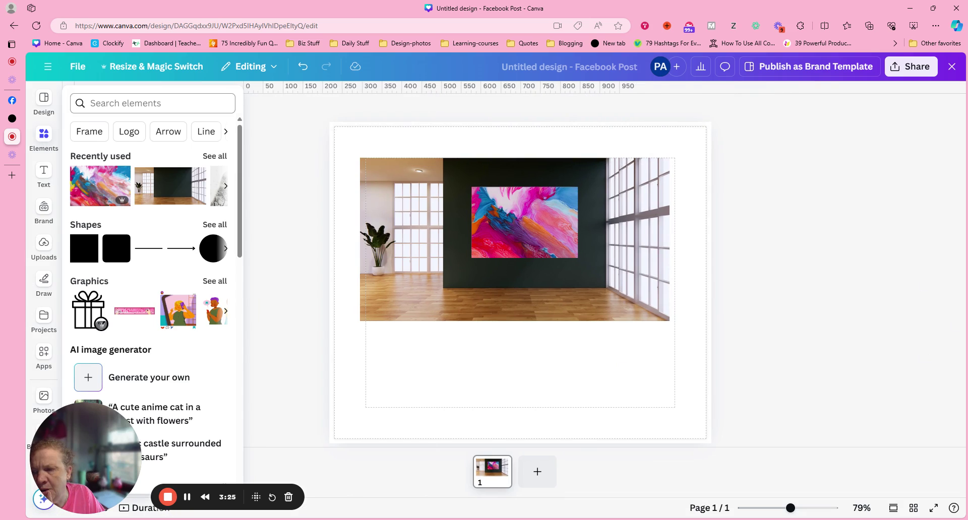
left_click(152, 103)
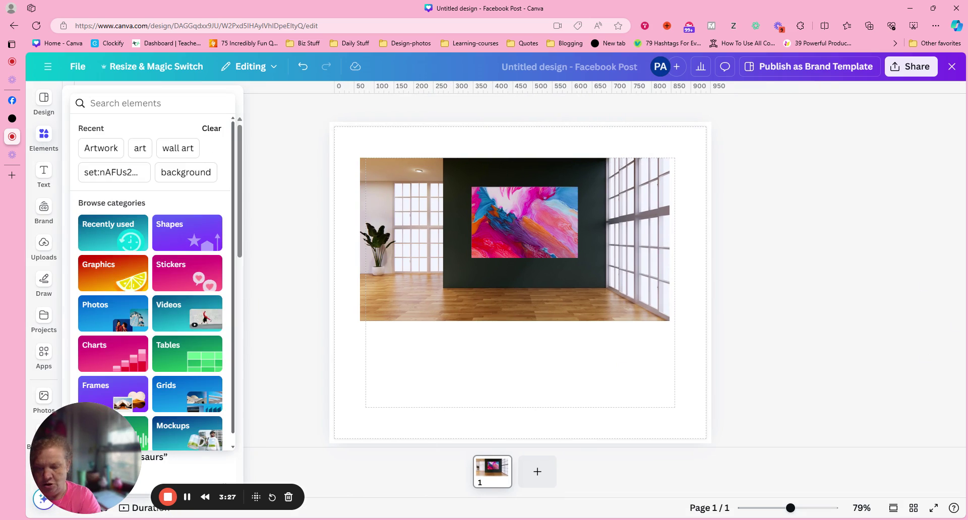
type("couch")
key("BackSpace")
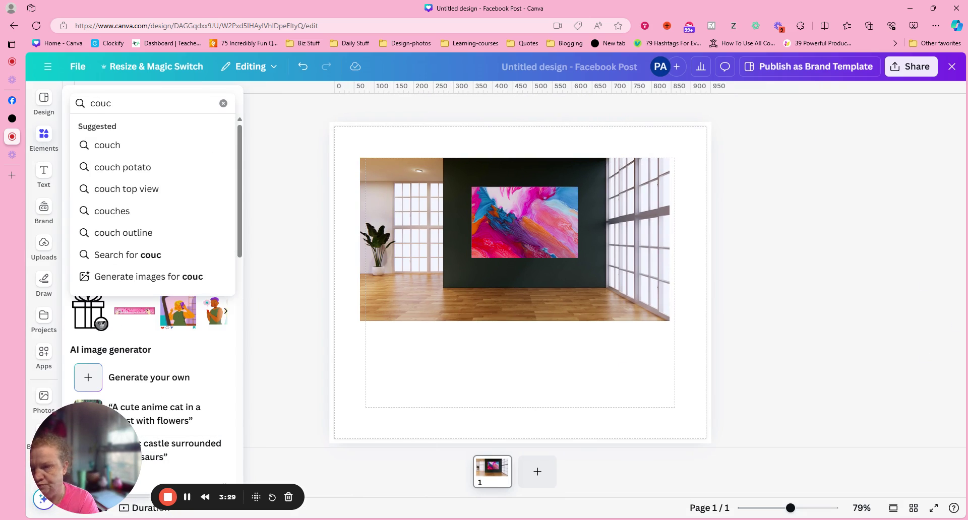
left_click(134, 145)
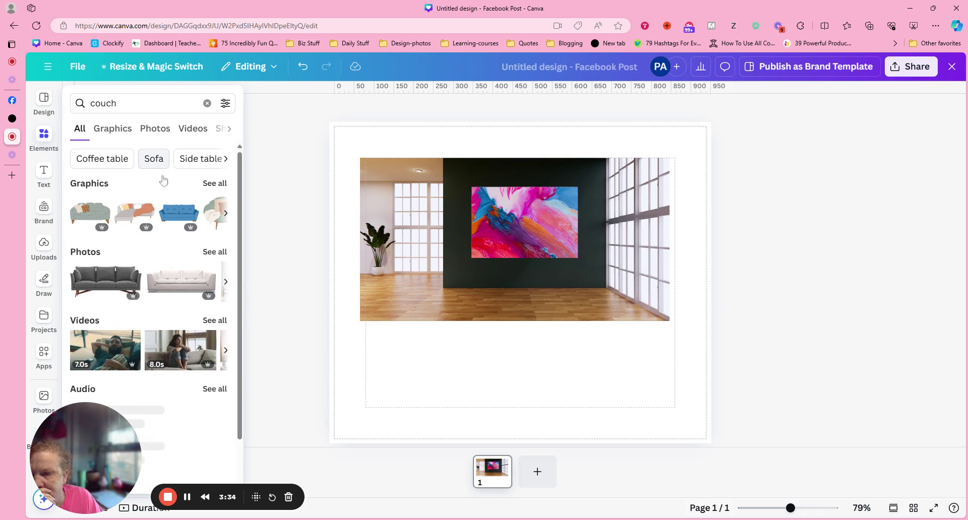
left_click(151, 133)
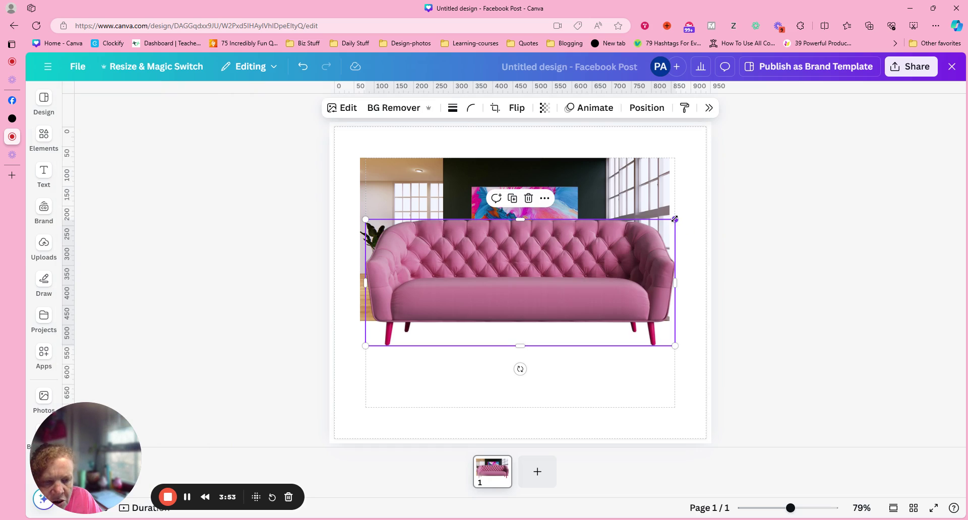
Shrink the pink sofa onto the floor below the painting, then select it with the room image
left_click_drag(676, 220, 532, 263)
left_click(802, 230)
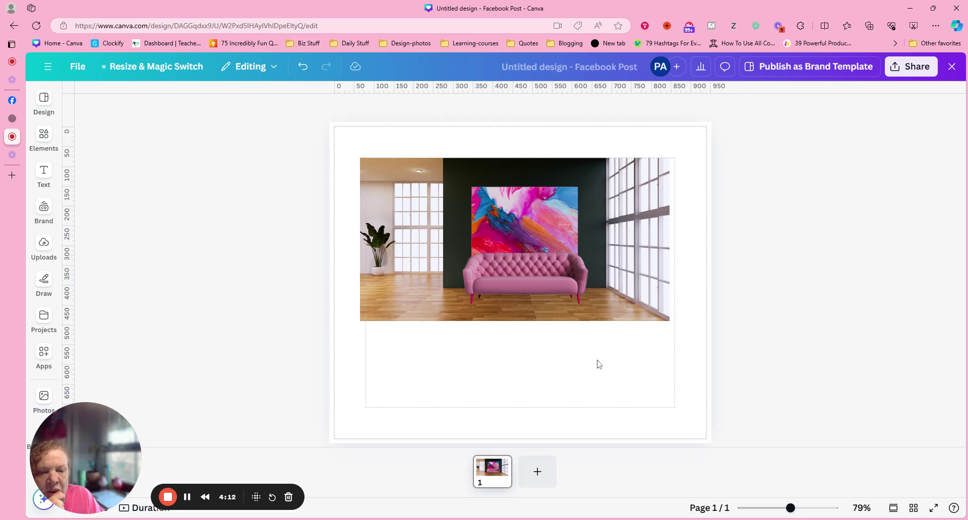
left_click_drag(247, 178, 752, 331)
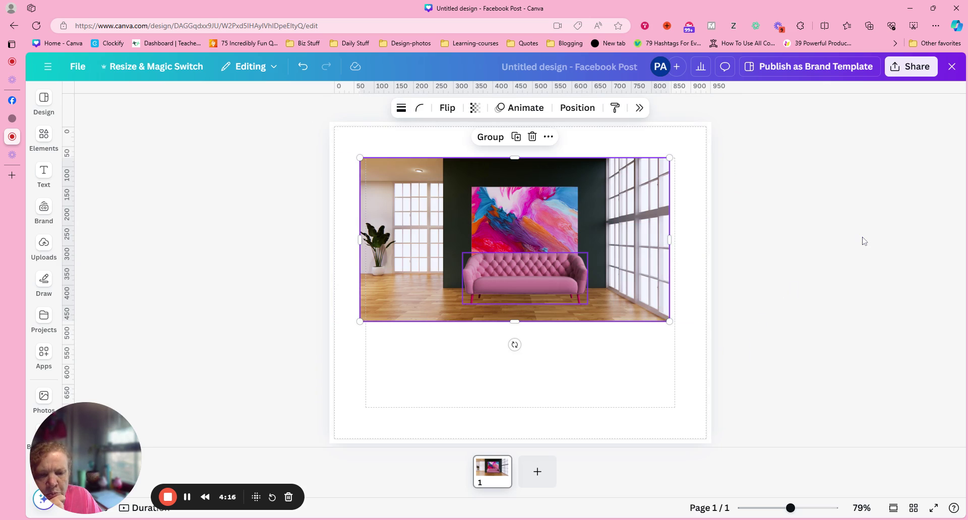
Blend the pink couch into the room photo with the Blend app and accept a variant
left_click(639, 107)
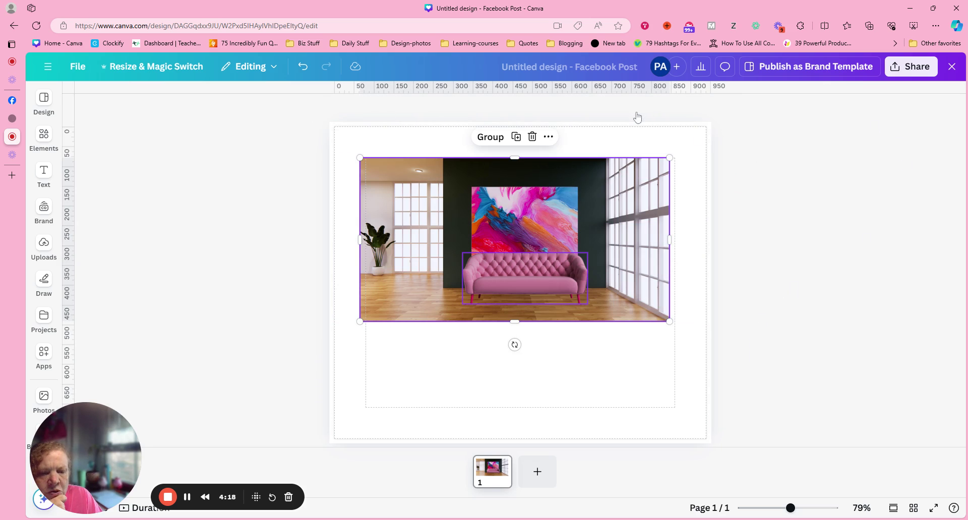
left_click(827, 160)
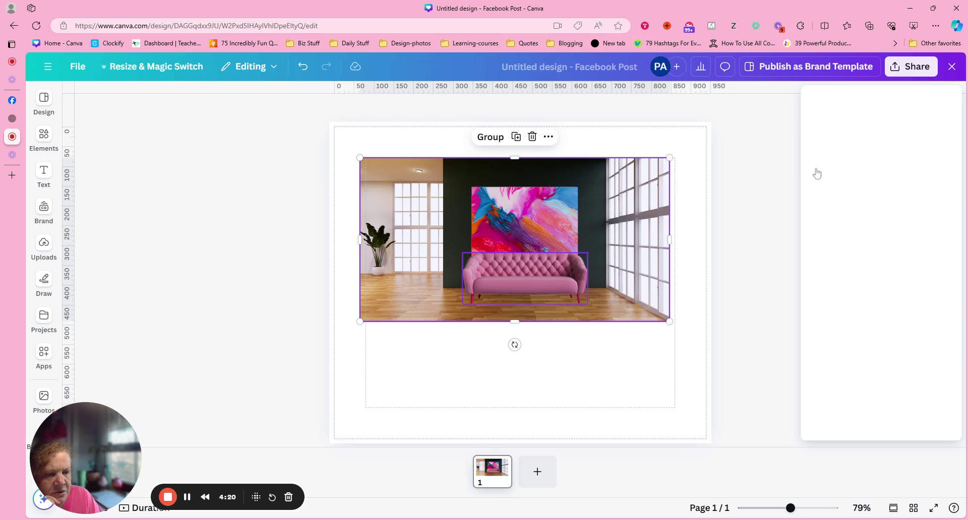
left_click(886, 317)
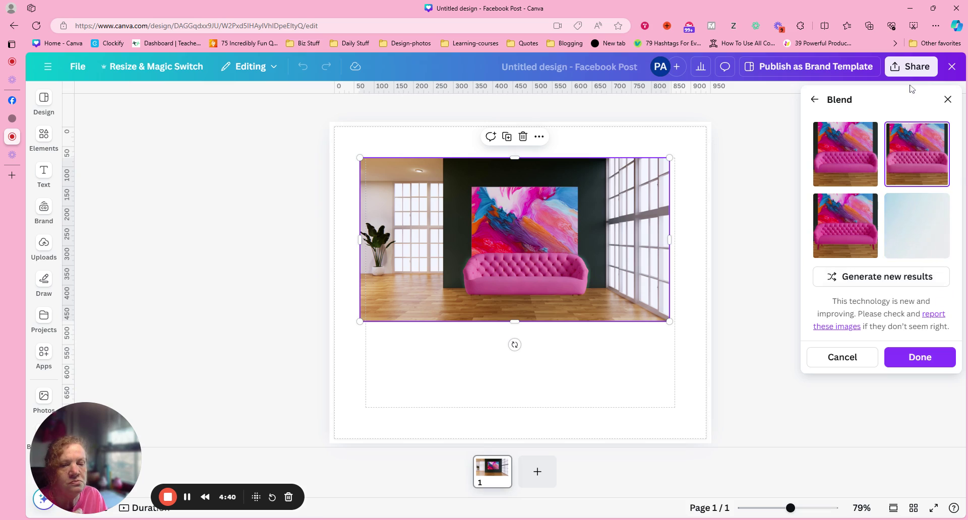
left_click(849, 166)
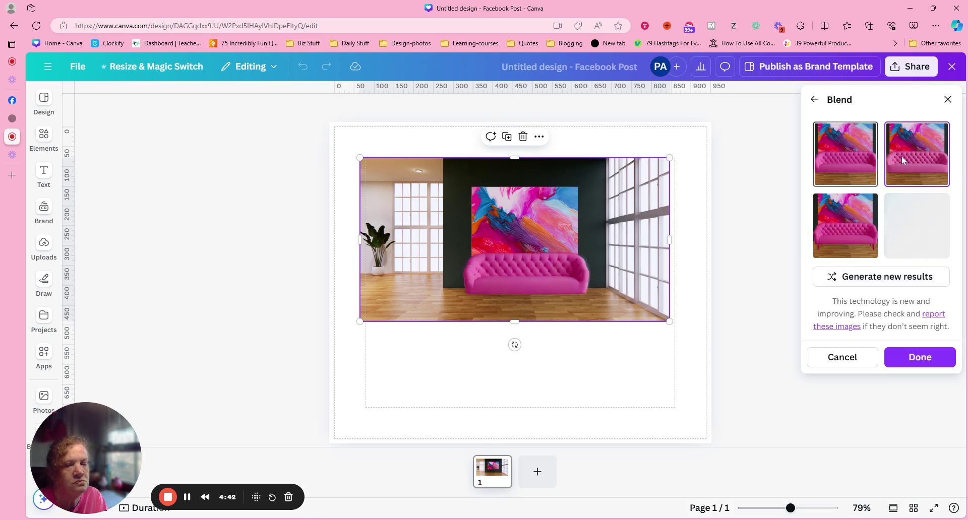
left_click(915, 161)
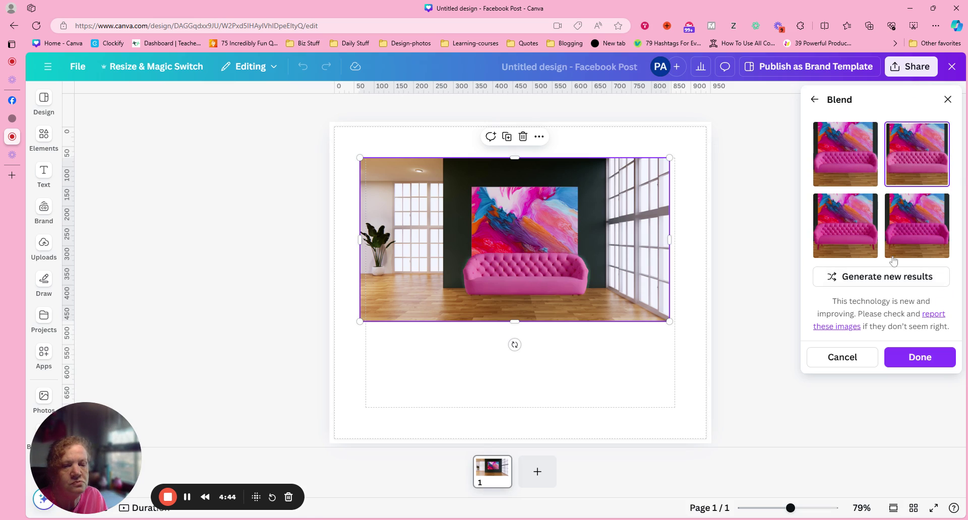
left_click(834, 244)
left_click(934, 234)
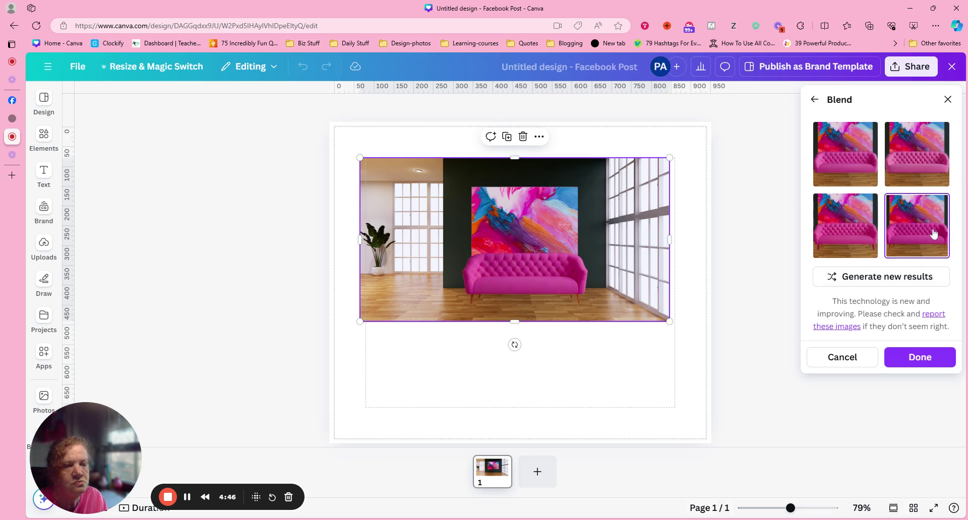
left_click(919, 357)
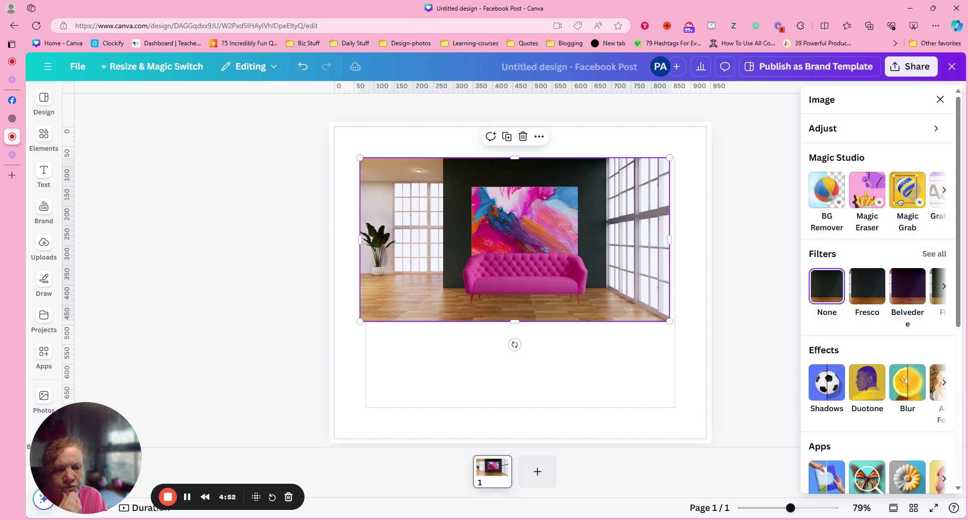
Move the merged room image up near the top of the page
left_click(580, 298)
left_click(578, 301)
left_click_drag(586, 229, 598, 211)
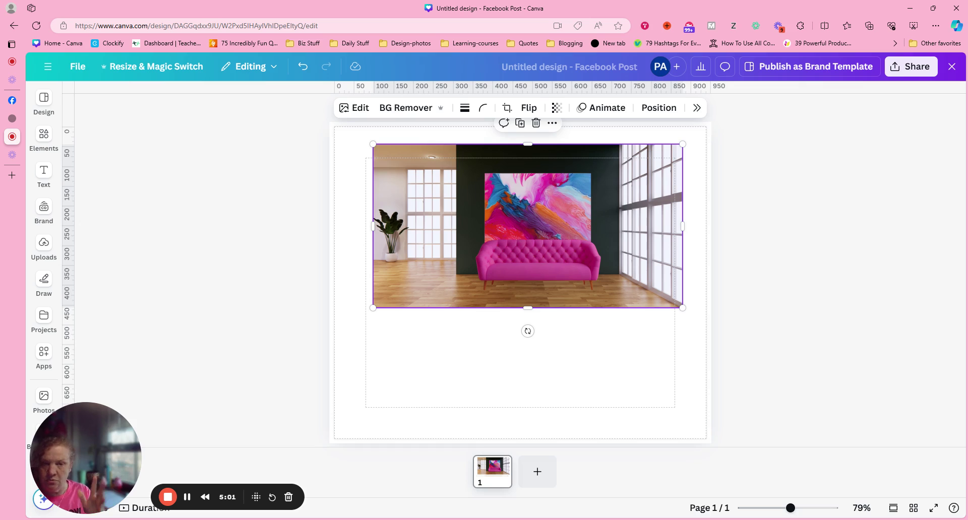
mouse_move(590, 220)
left_mouse_down()
mouse_move(591, 238)
mouse_move(590, 224)
left_mouse_up()
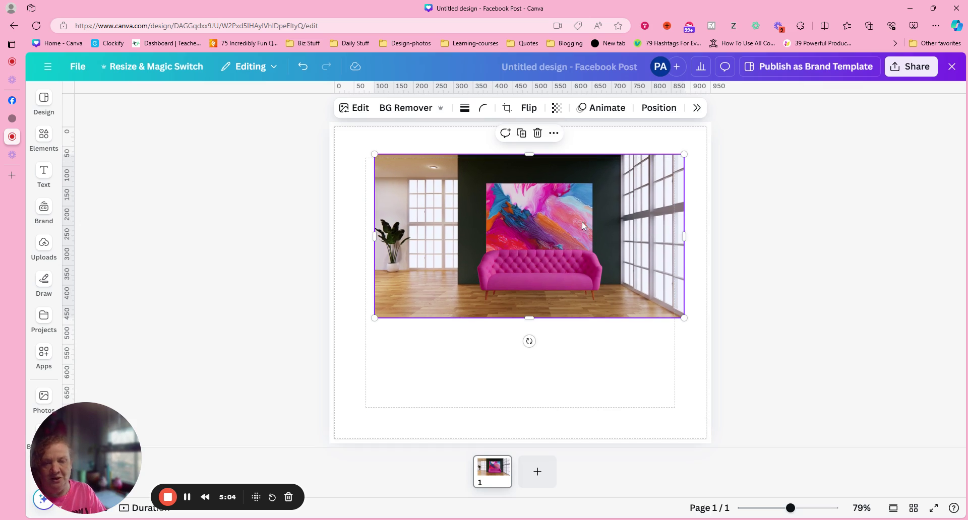
Search elements for 'rug', add a rug photo, and shrink it to a thin strip under the sofa
left_click(44, 136)
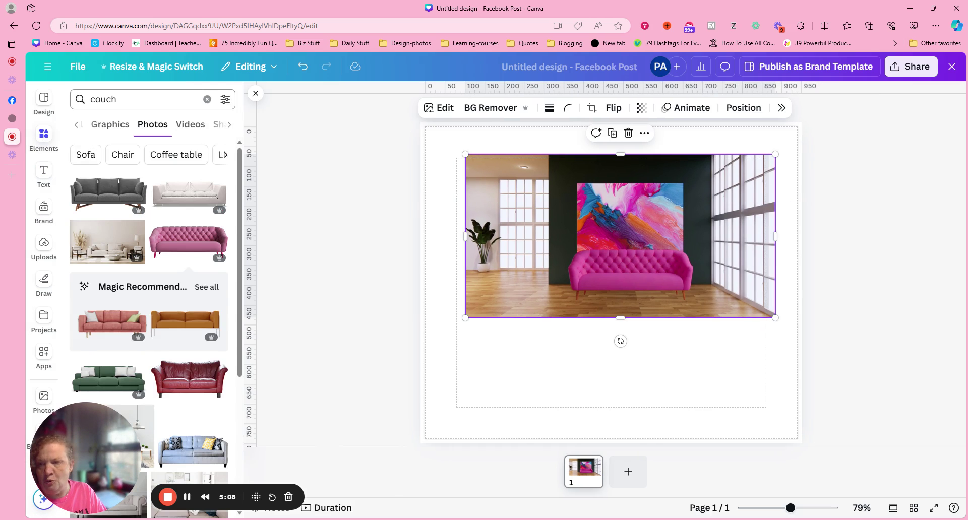
left_click(116, 99)
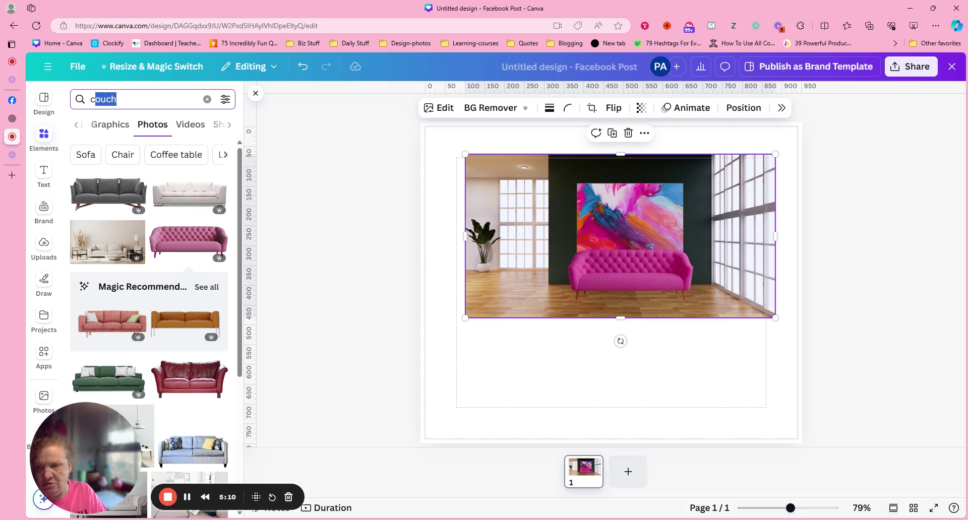
type("rug")
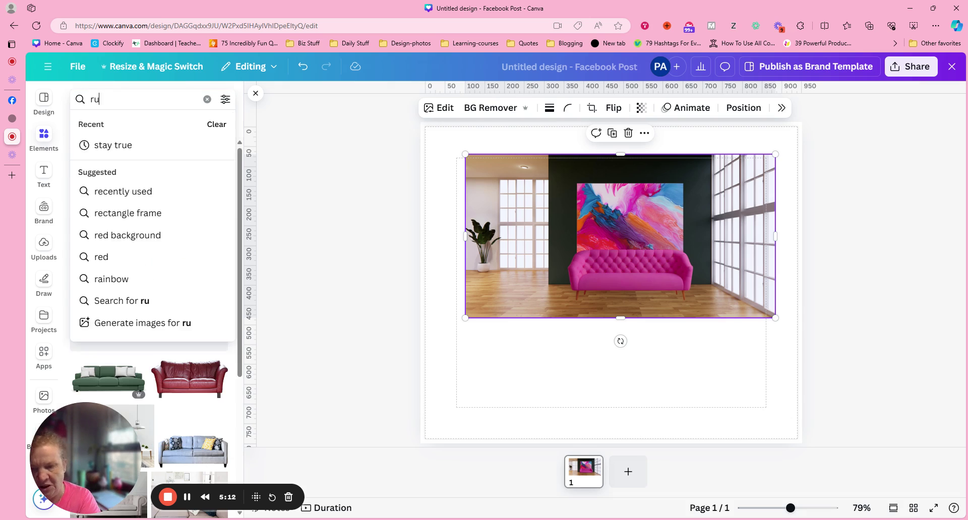
key("Return")
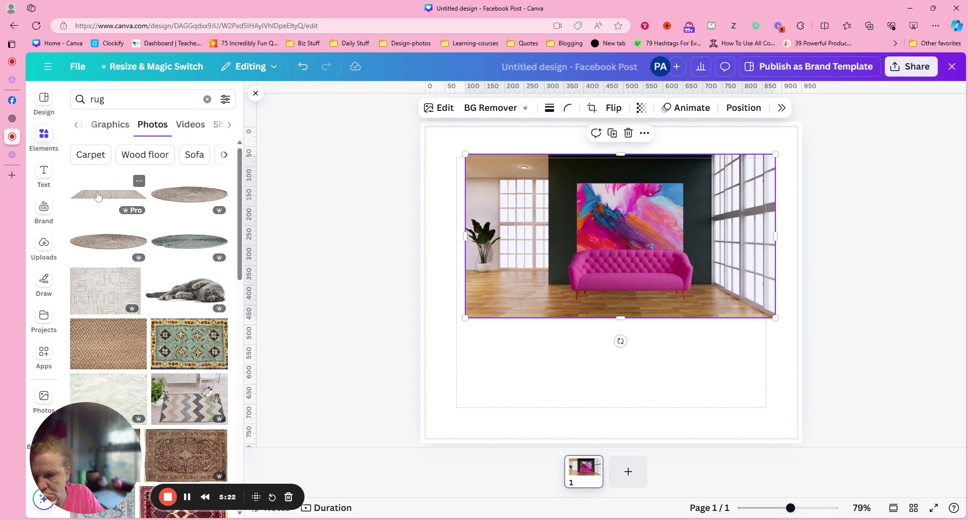
left_click(121, 200)
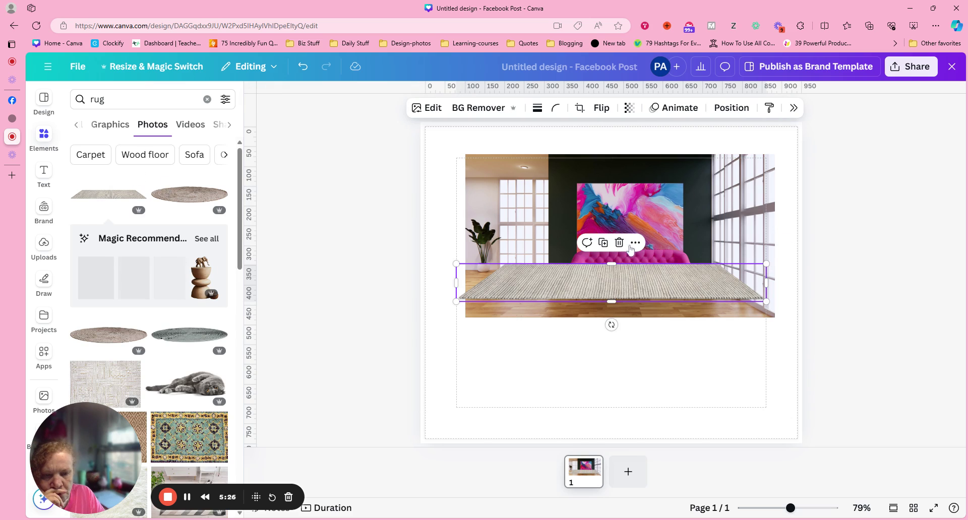
left_click_drag(767, 263, 630, 296)
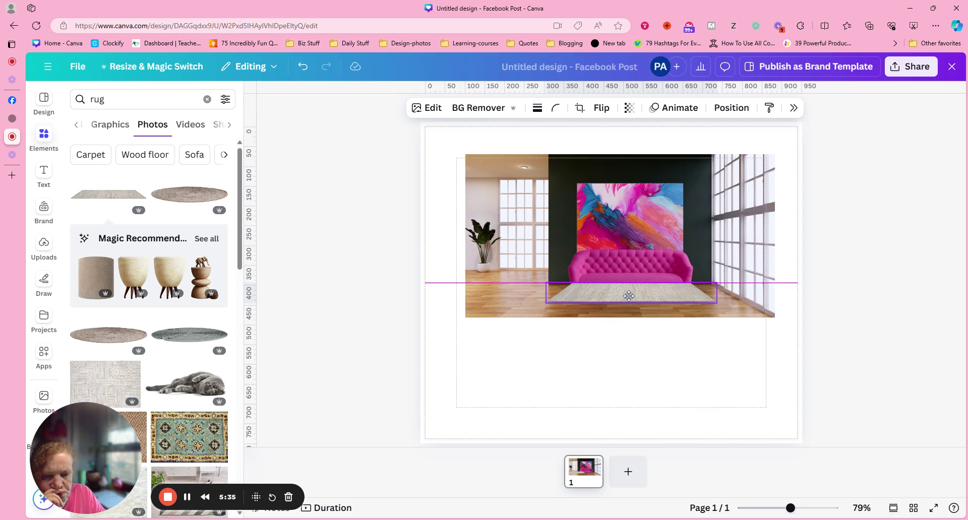
left_click_drag(629, 306, 629, 306)
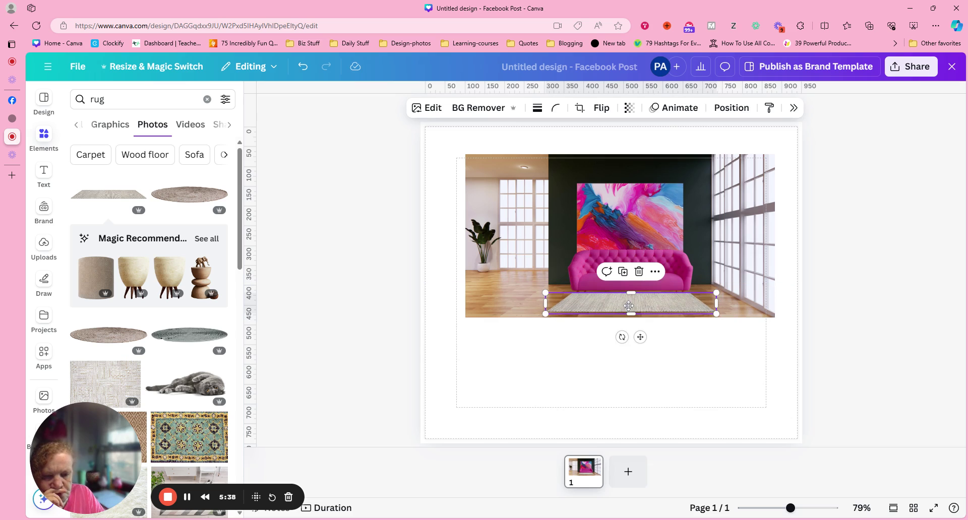
Select the room photo and rug together and generate blended versions with the Blend app
left_click(836, 244)
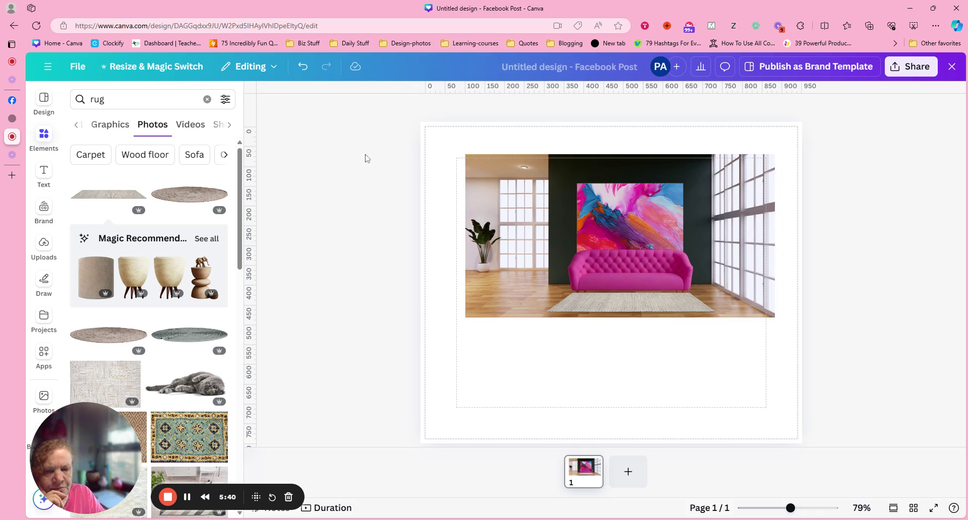
left_click_drag(365, 158, 856, 356)
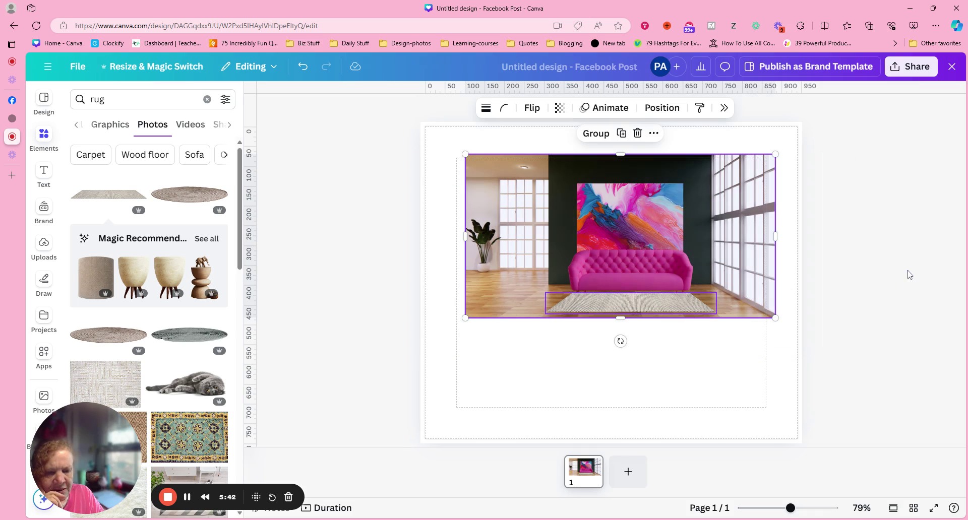
left_click(724, 108)
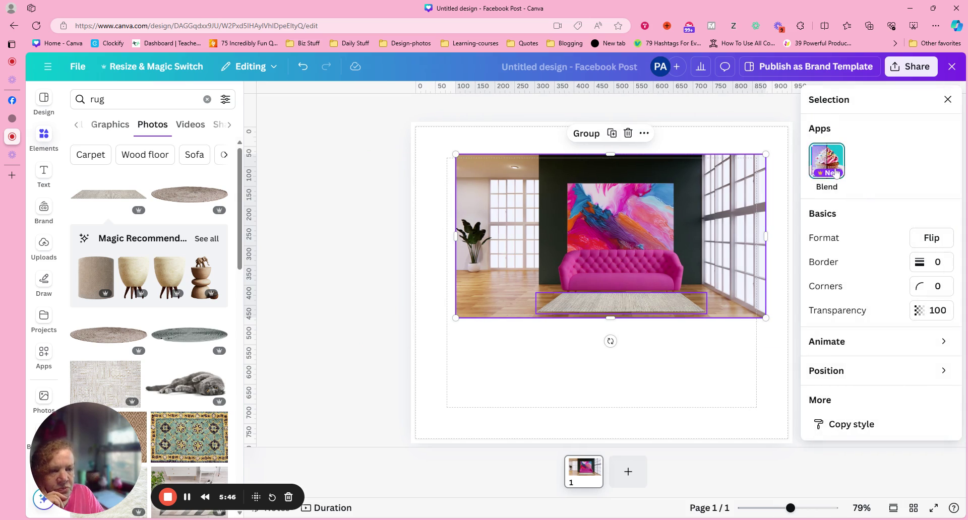
left_click(836, 169)
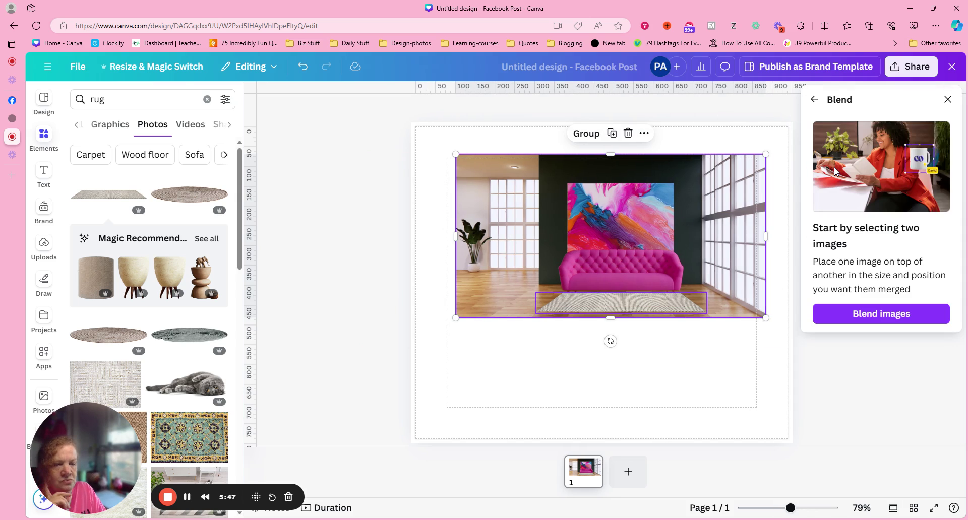
left_click(900, 323)
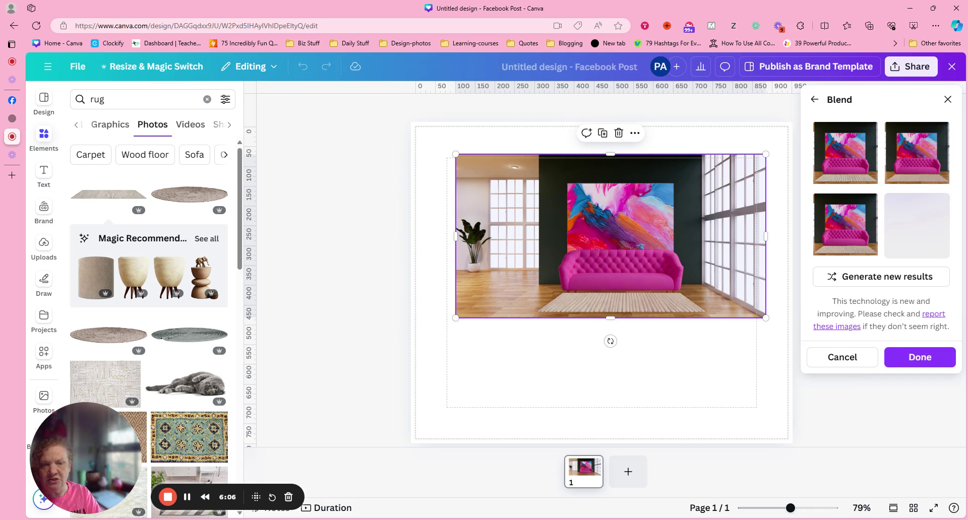
Preview the four rug blend variations and apply the top-right one
left_click(836, 173)
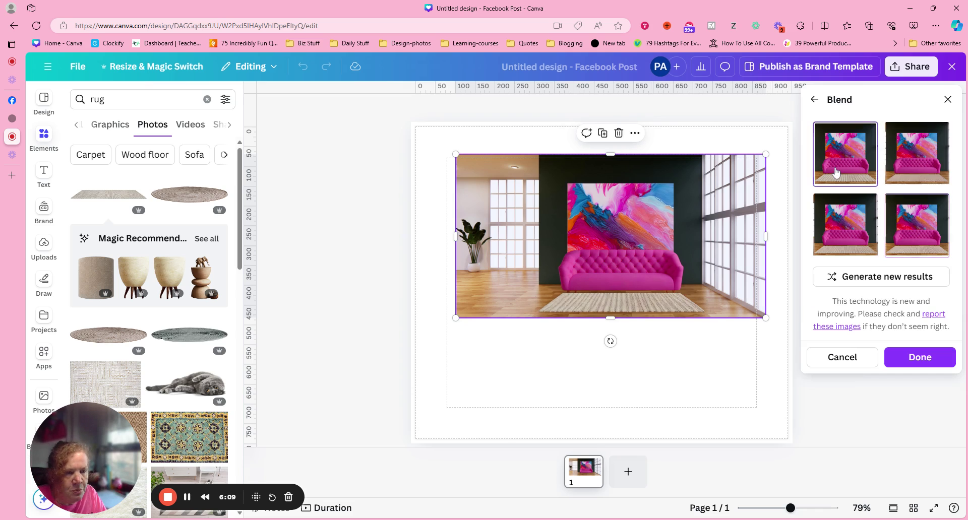
left_click(862, 247)
left_click(940, 233)
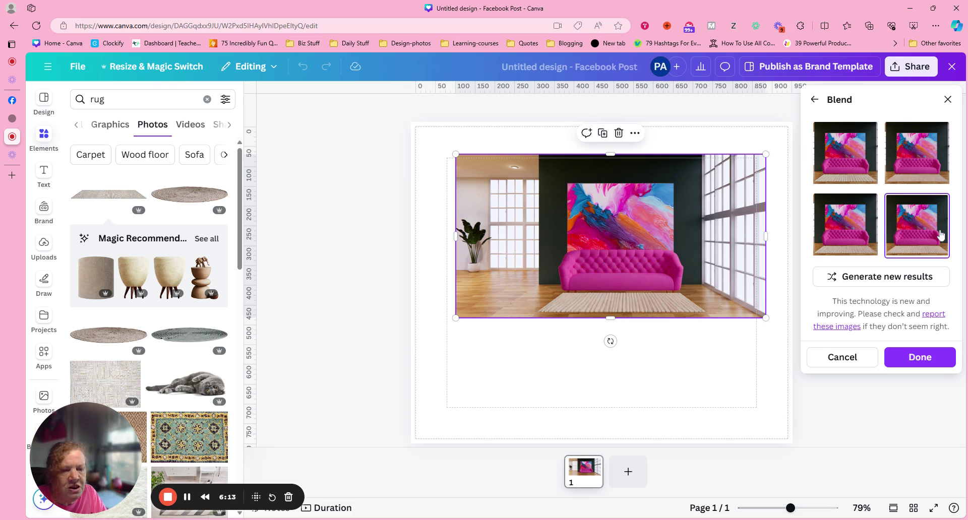
left_click(922, 161)
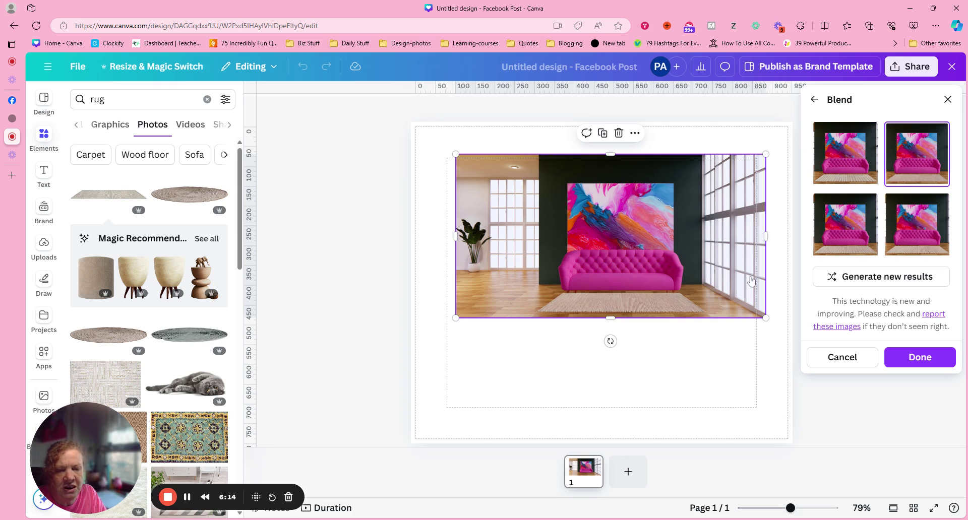